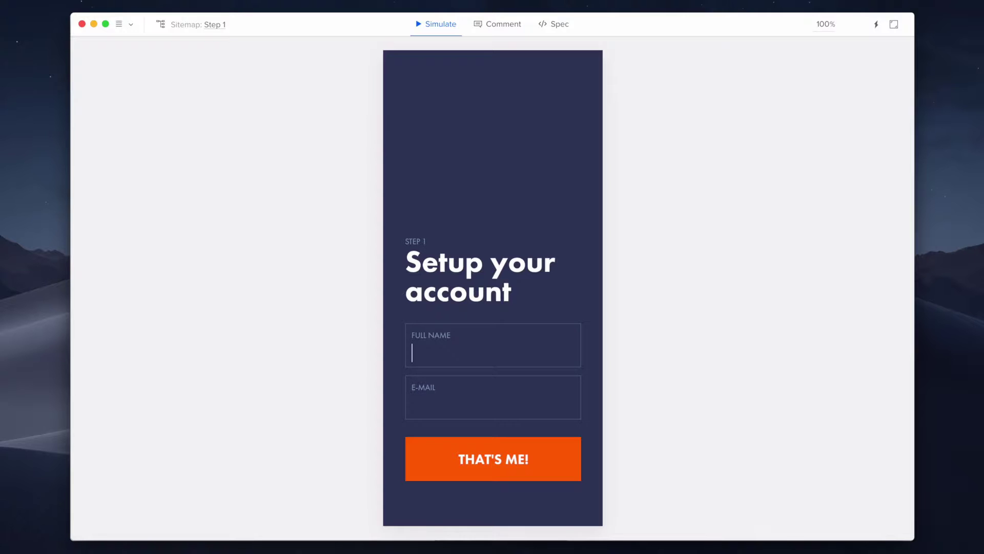
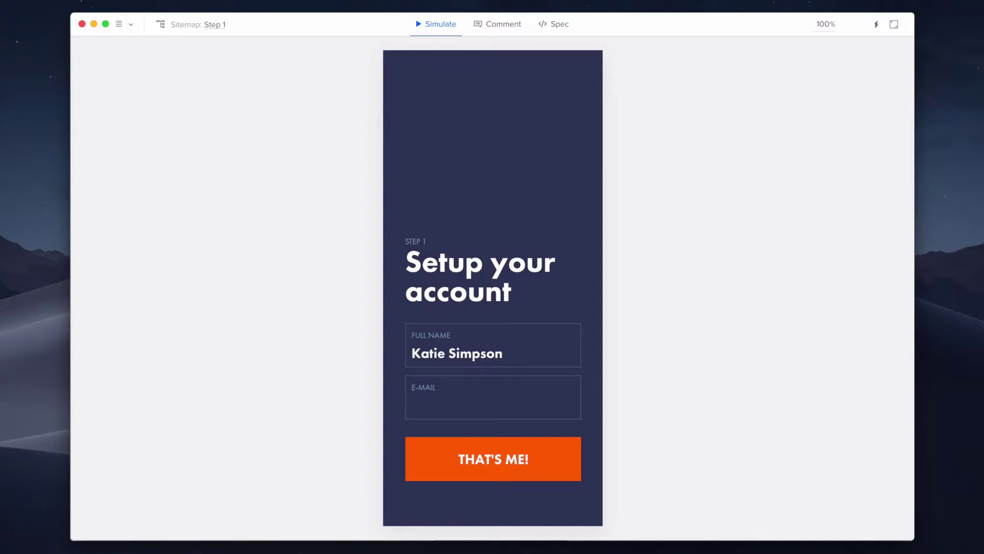
In the preview, enter a full name and e-mail address on Step 1 and submit with THAT'S ME!
click(412, 405)
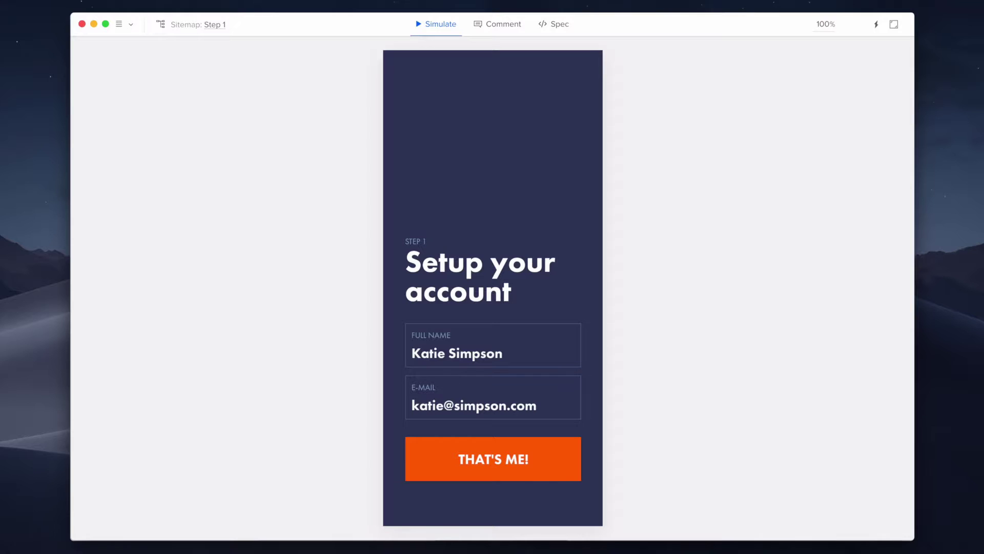
click(562, 455)
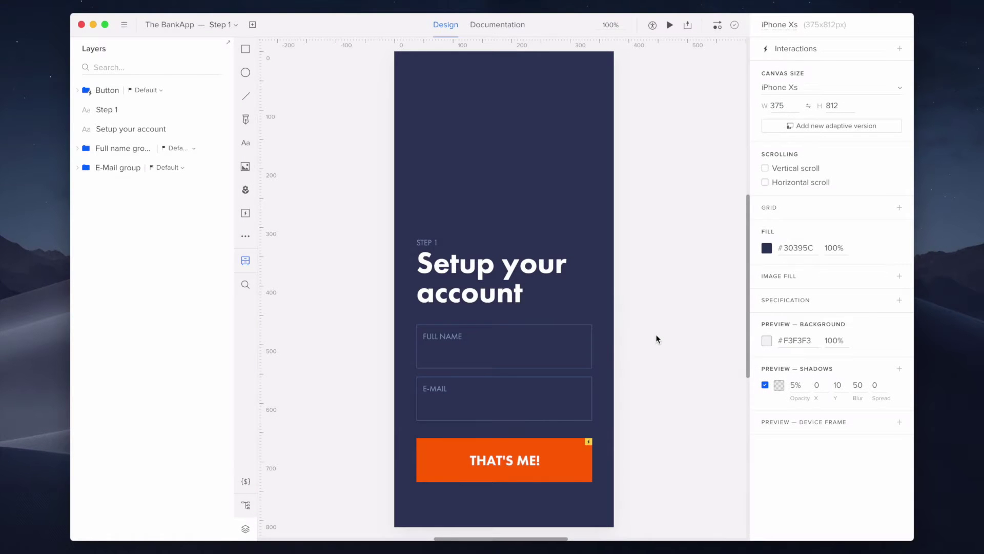
Create a prototype variable named 'Name' and select the THAT'S ME! button.
click(247, 482)
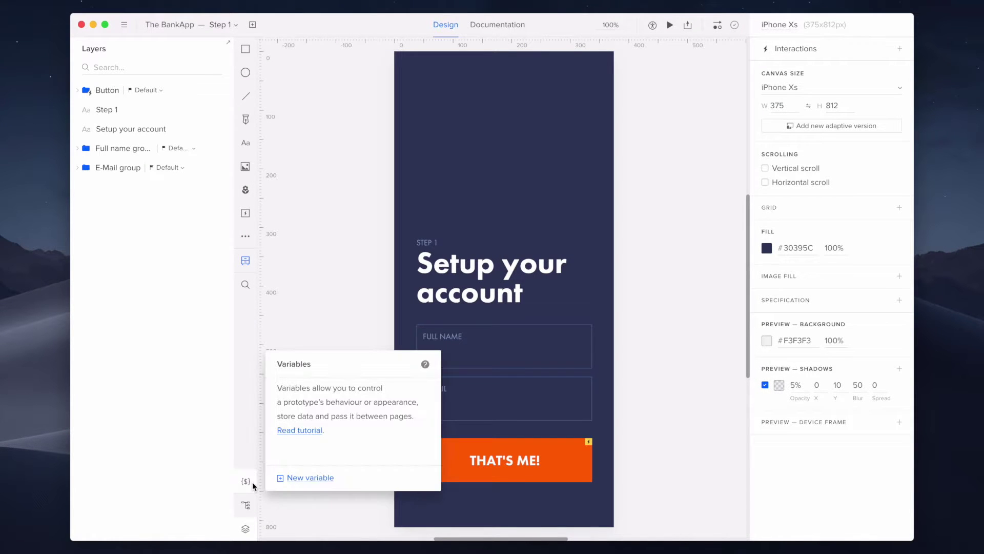
click(310, 478)
text(Name)
key(Return)
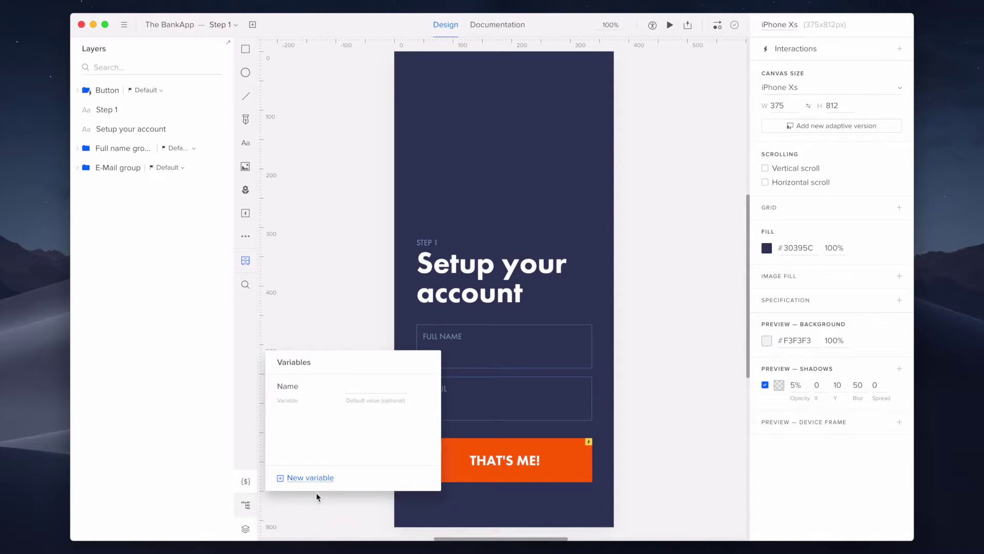
click(319, 498)
click(562, 470)
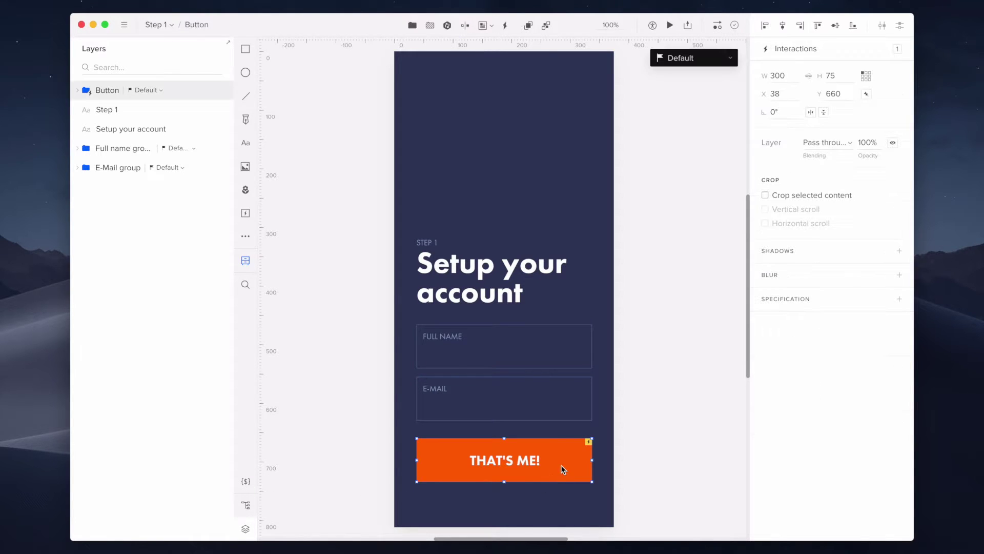
Add a THAT'S ME! interaction that sets variable Name to the Full name Input content.
click(850, 57)
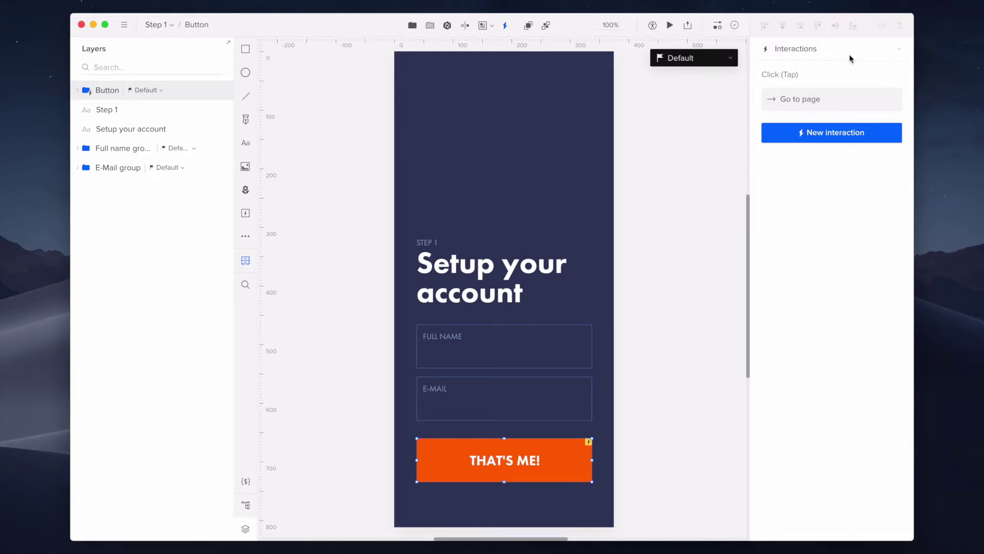
click(875, 133)
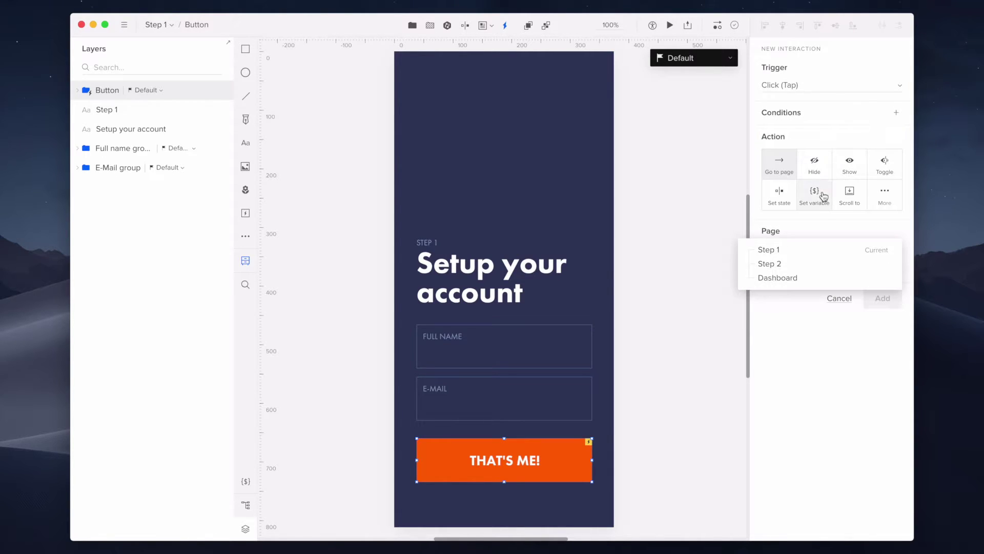
click(823, 195)
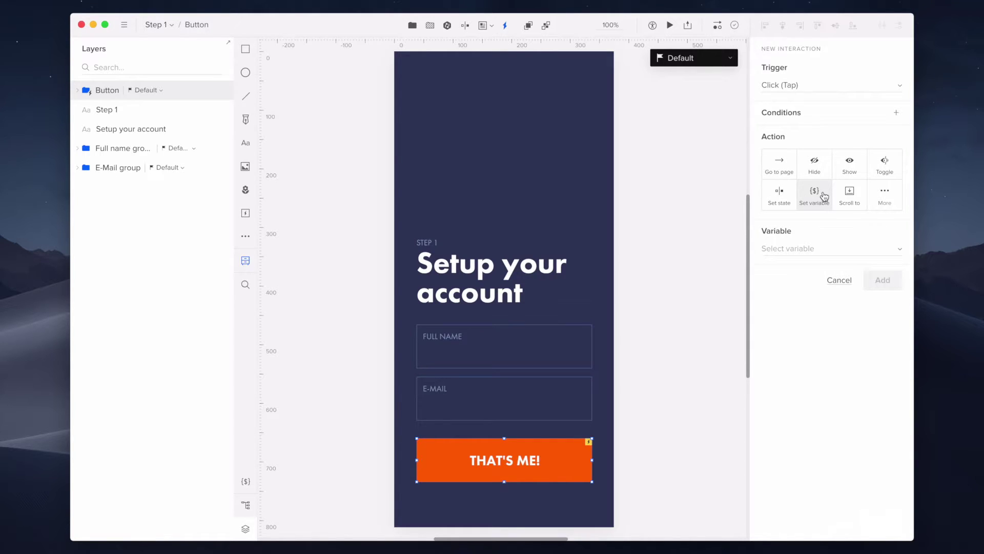
click(822, 249)
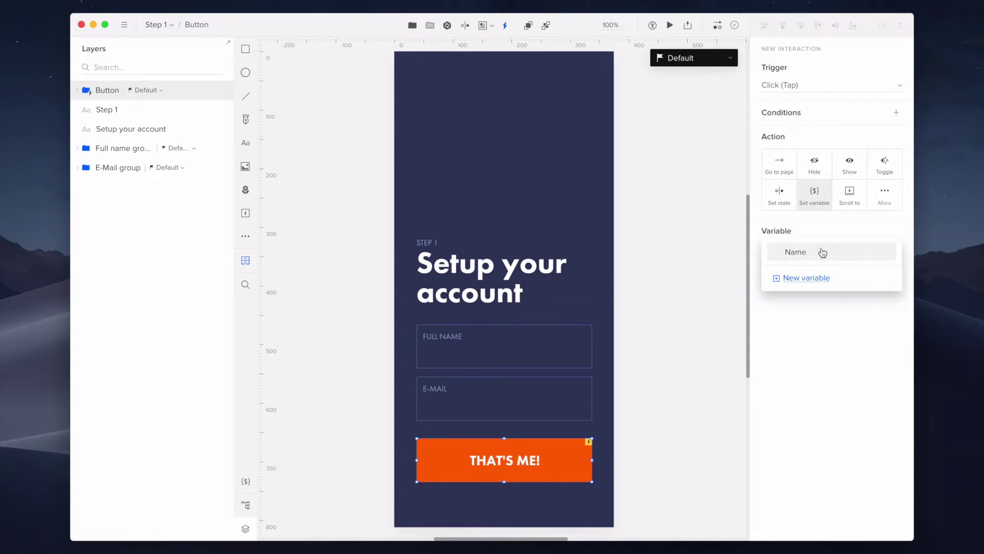
click(823, 252)
click(834, 314)
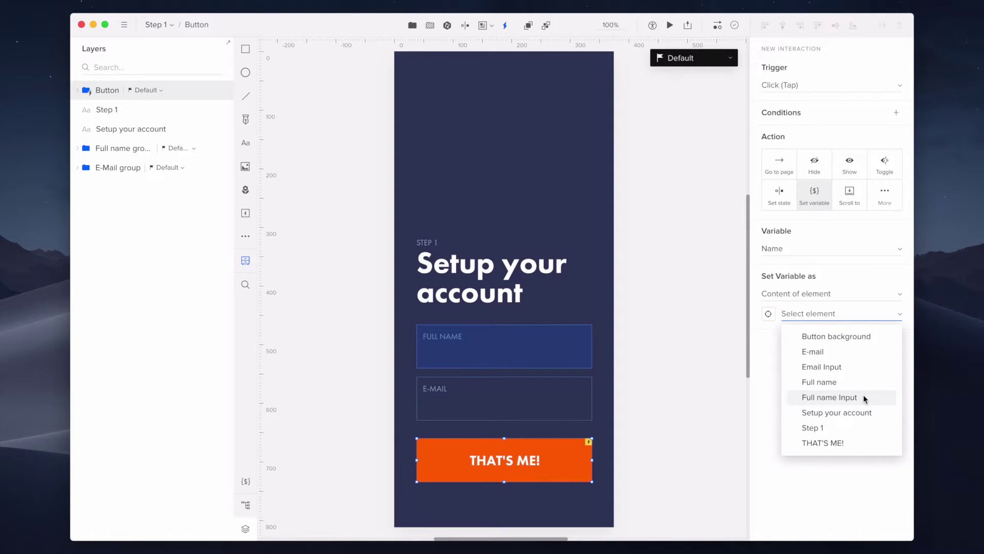
click(829, 397)
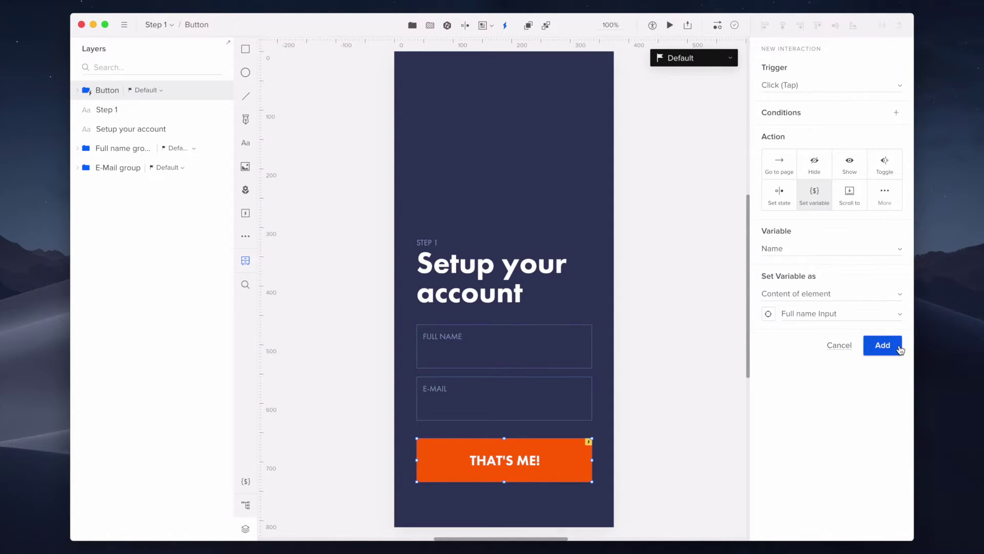
click(882, 346)
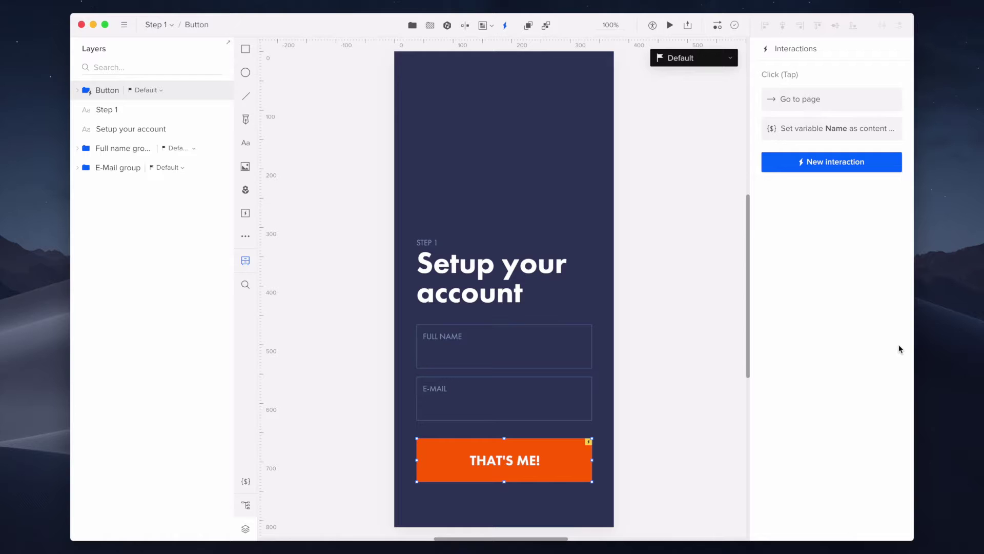
On the Step 2 page, start a new interaction triggered when the page is loaded.
click(165, 24)
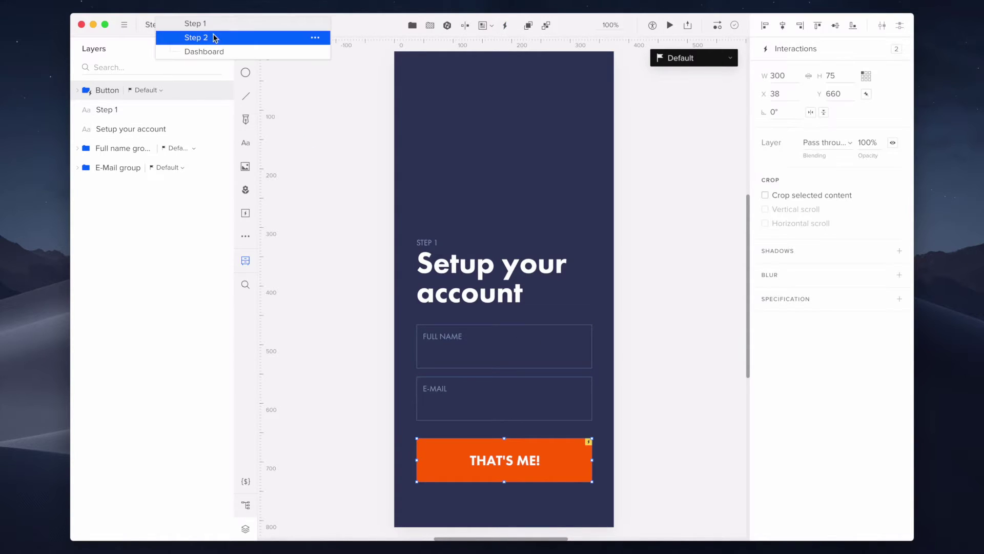
click(214, 37)
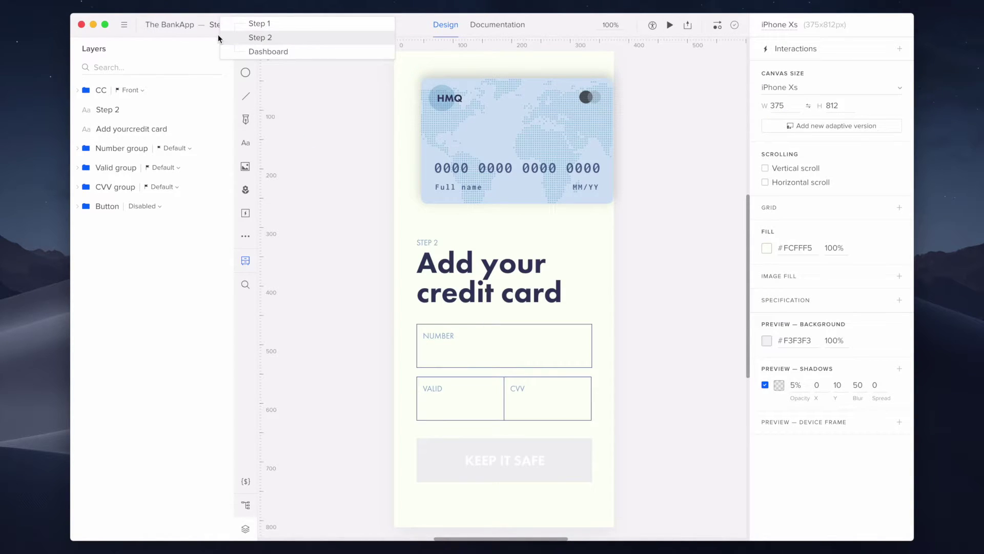
click(842, 51)
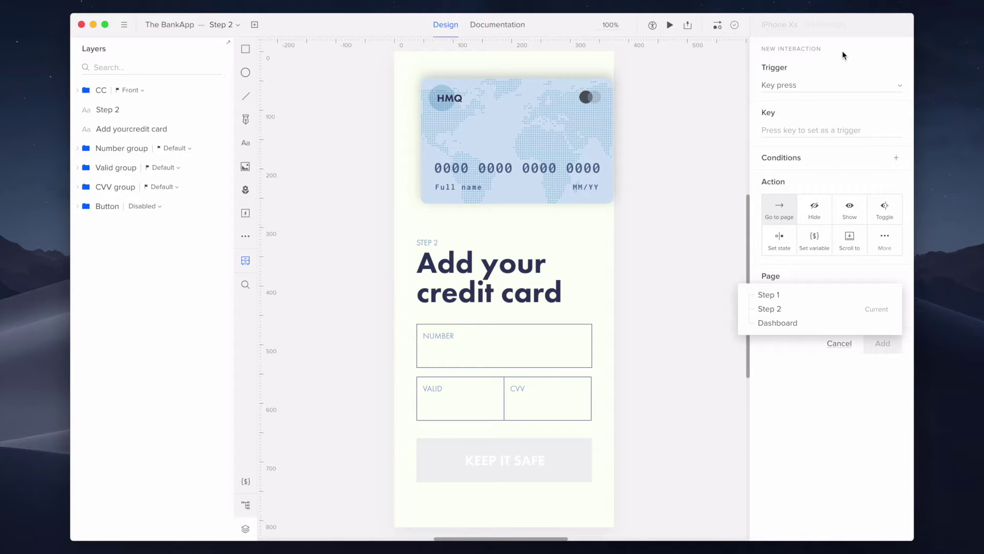
click(841, 85)
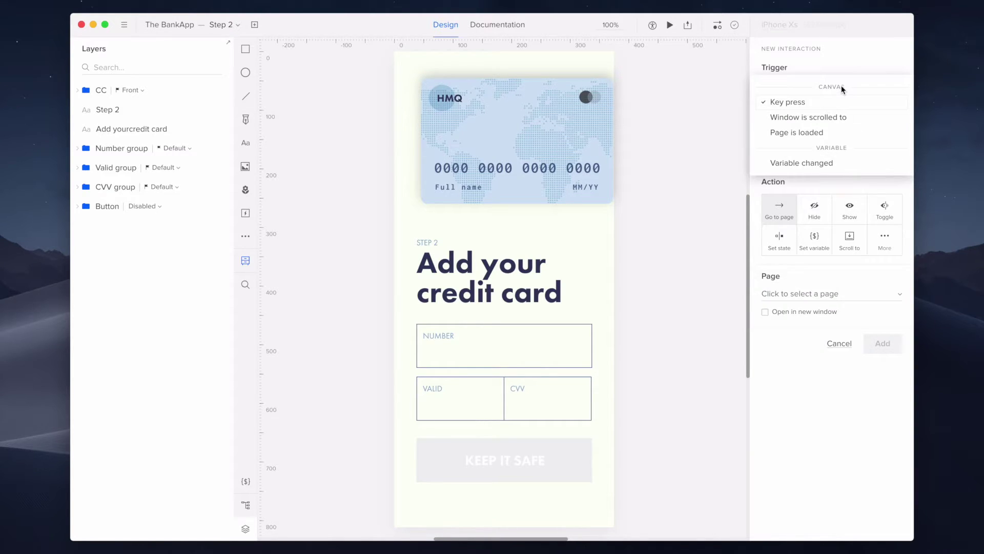
click(843, 133)
Make it set the Full name front content to the Name variable's value.
click(901, 196)
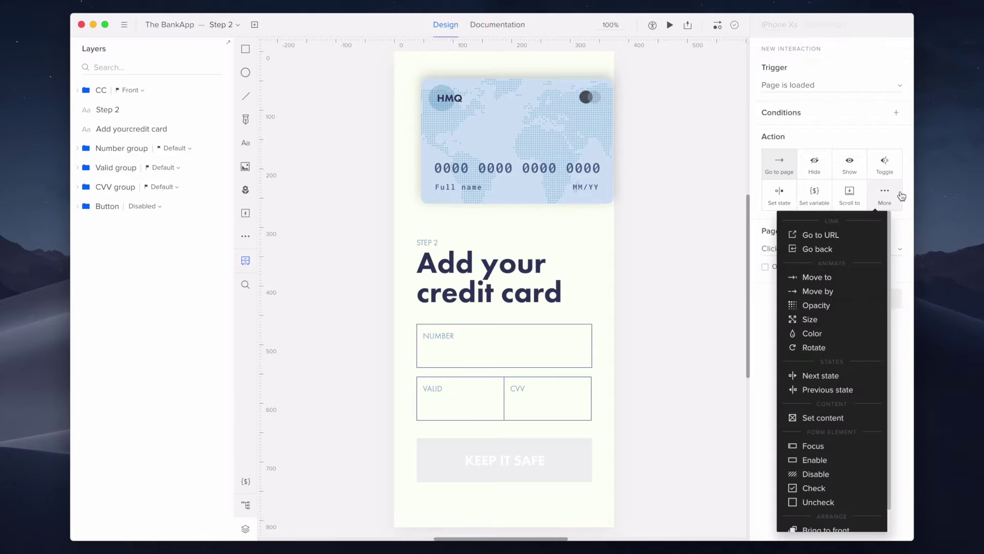
click(859, 416)
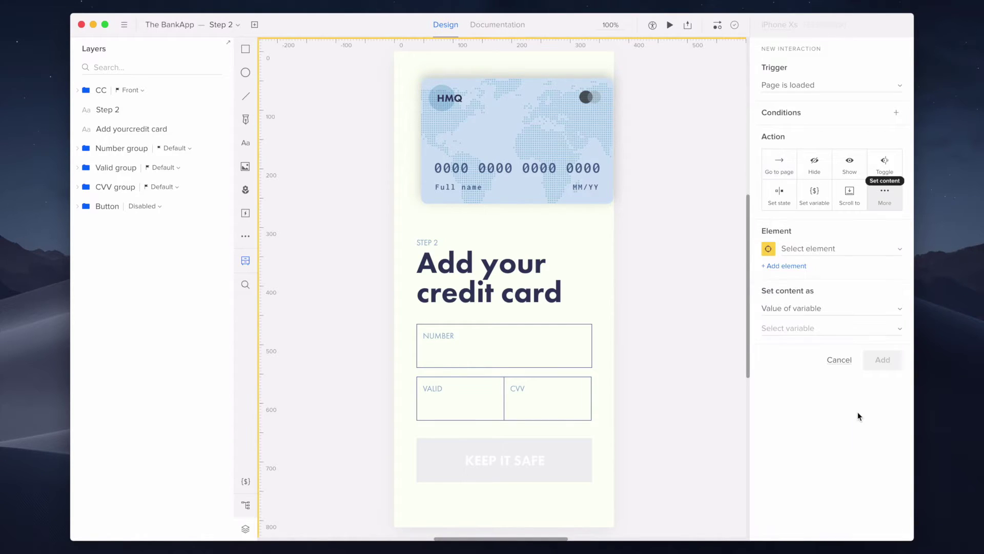
click(853, 250)
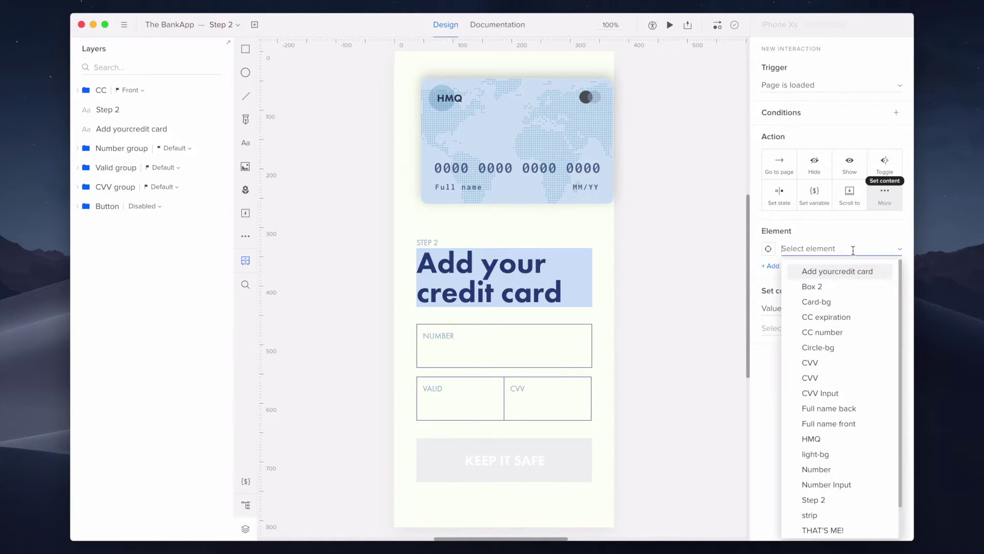
click(863, 423)
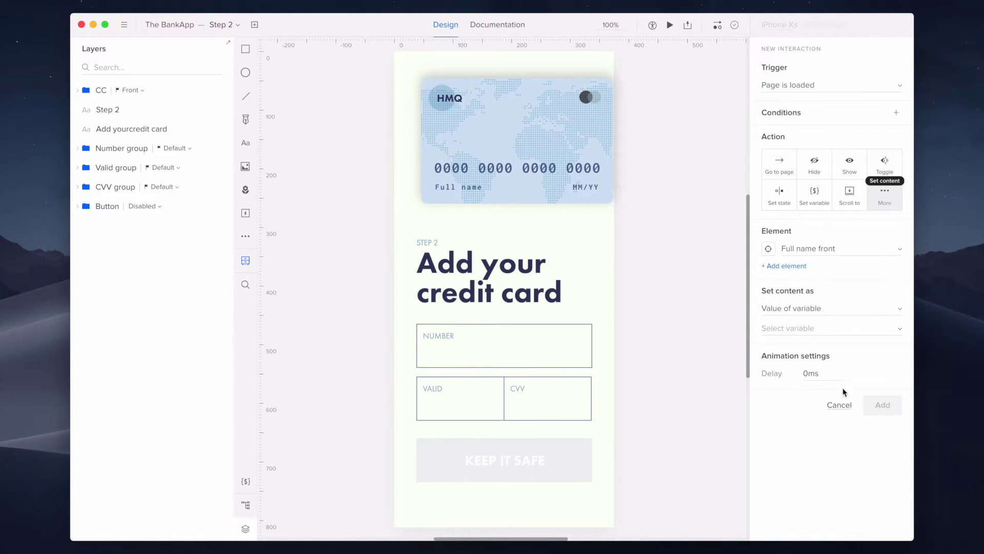
click(851, 328)
click(851, 330)
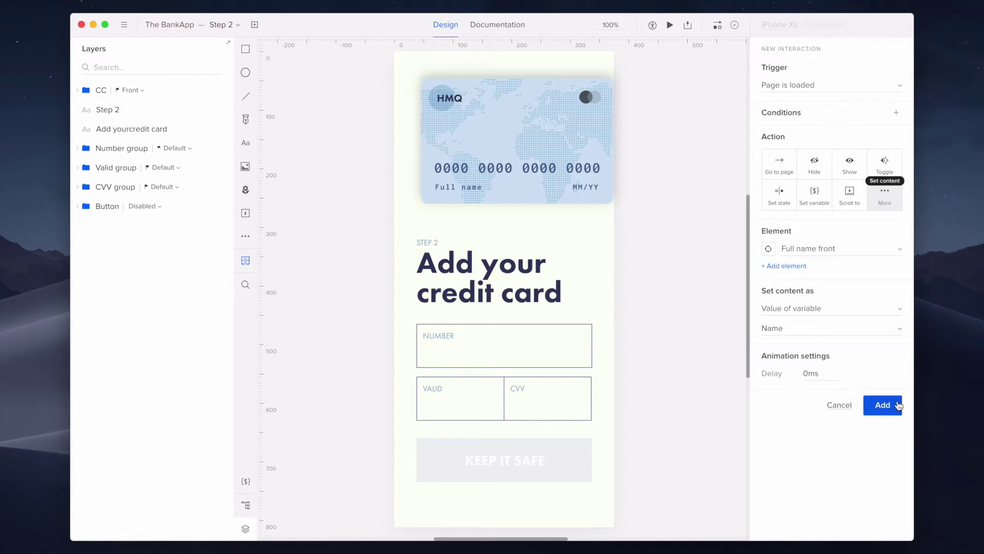
click(898, 405)
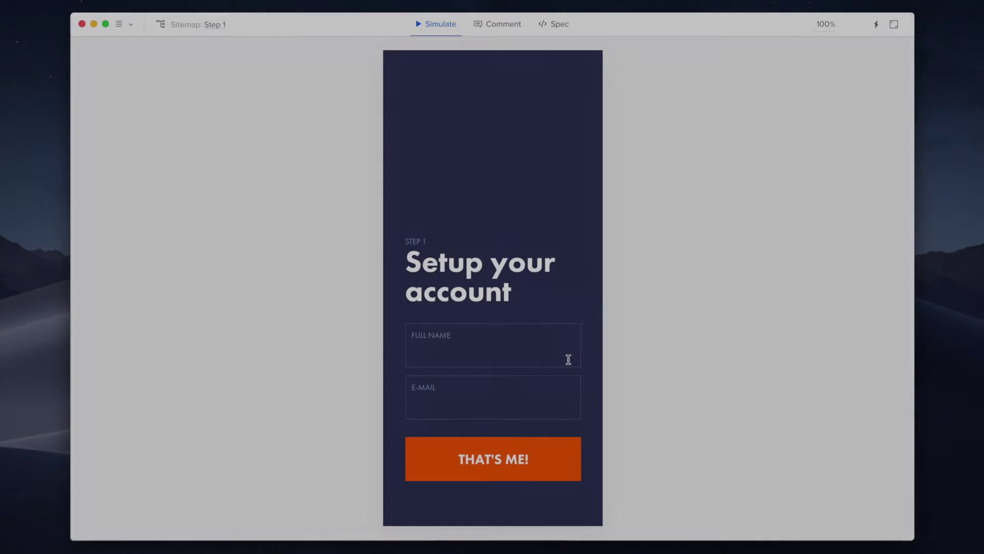
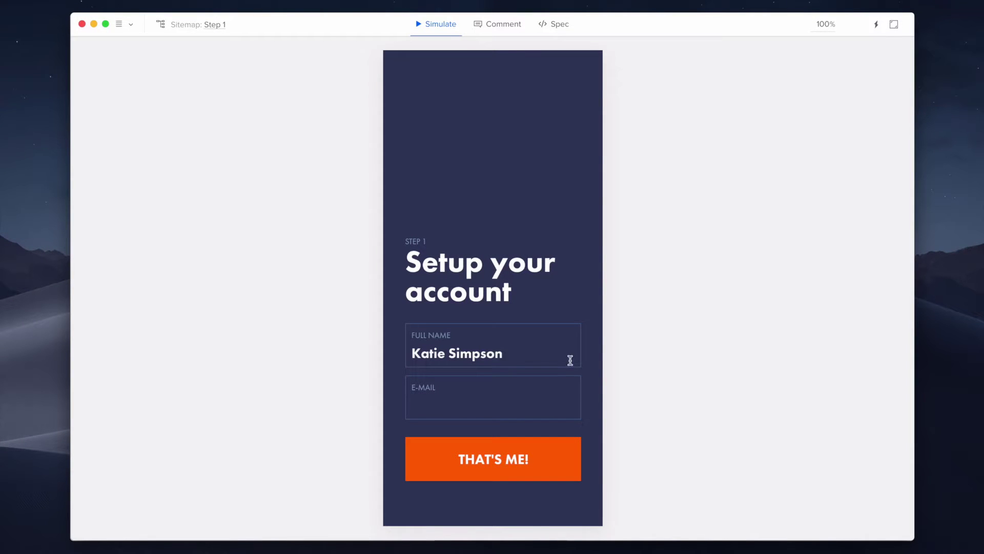
click(574, 405)
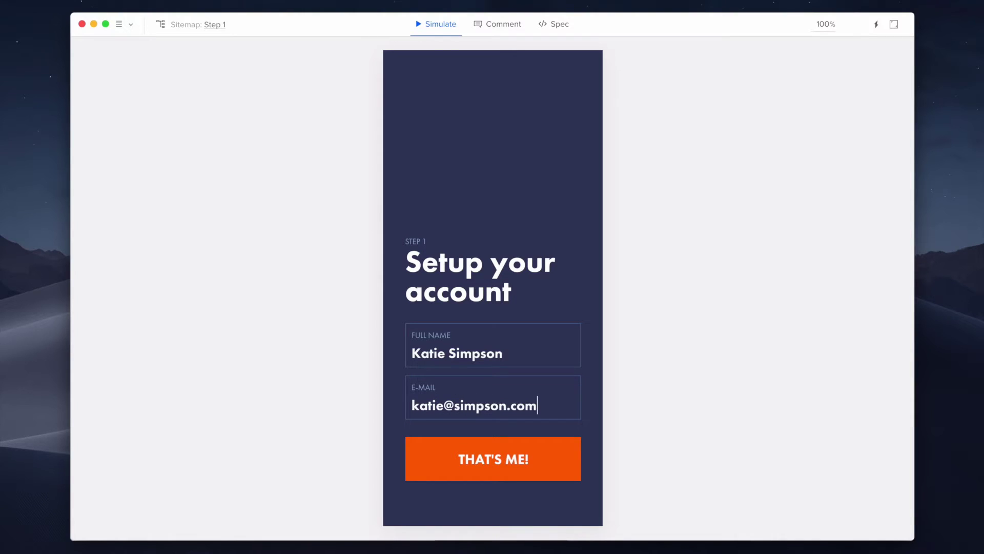
click(567, 460)
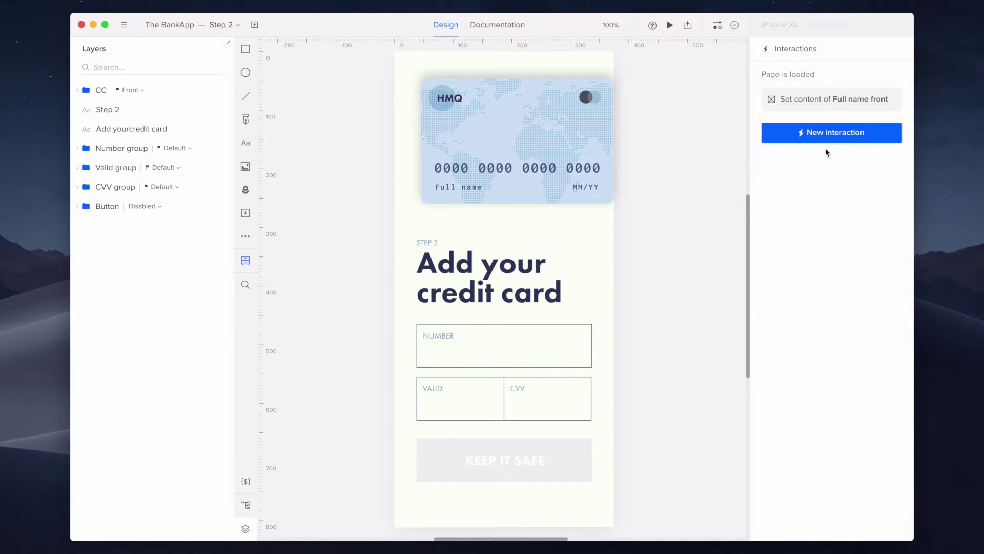
Switch the Full name front interaction's content source to Expression.
click(828, 102)
click(855, 307)
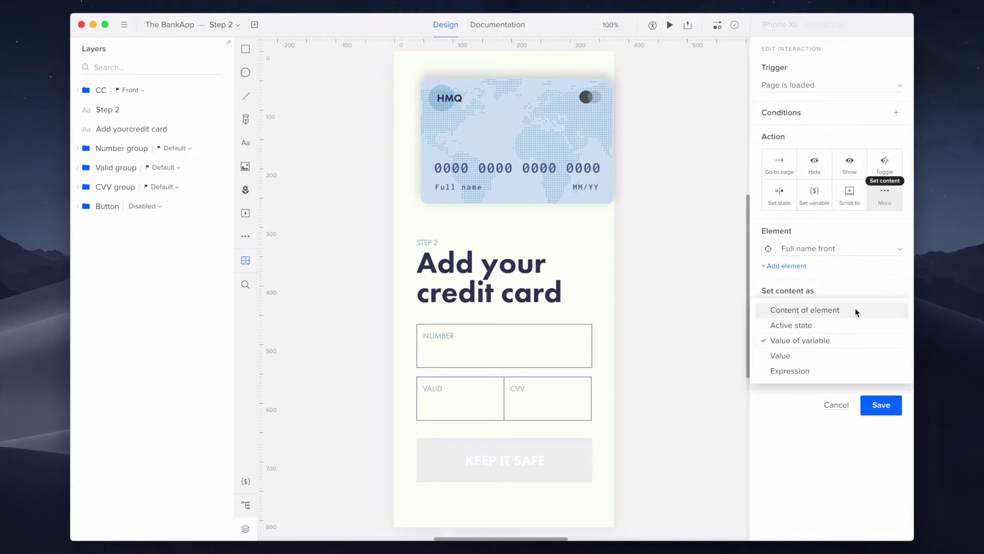
click(857, 371)
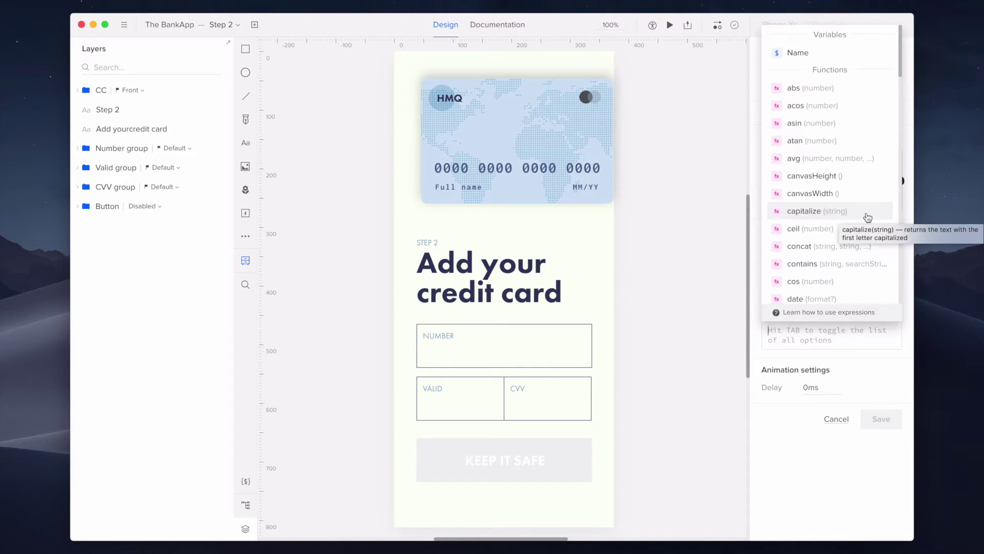
scroll(868, 218, down, 10)
scroll(868, 217, down, 2)
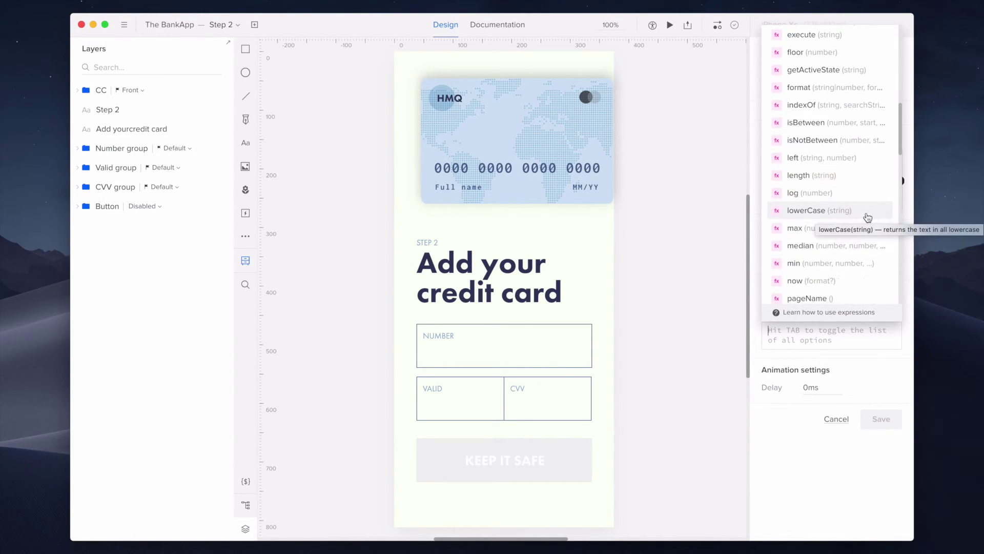
scroll(868, 220, down, 10)
scroll(830, 222, up, 4)
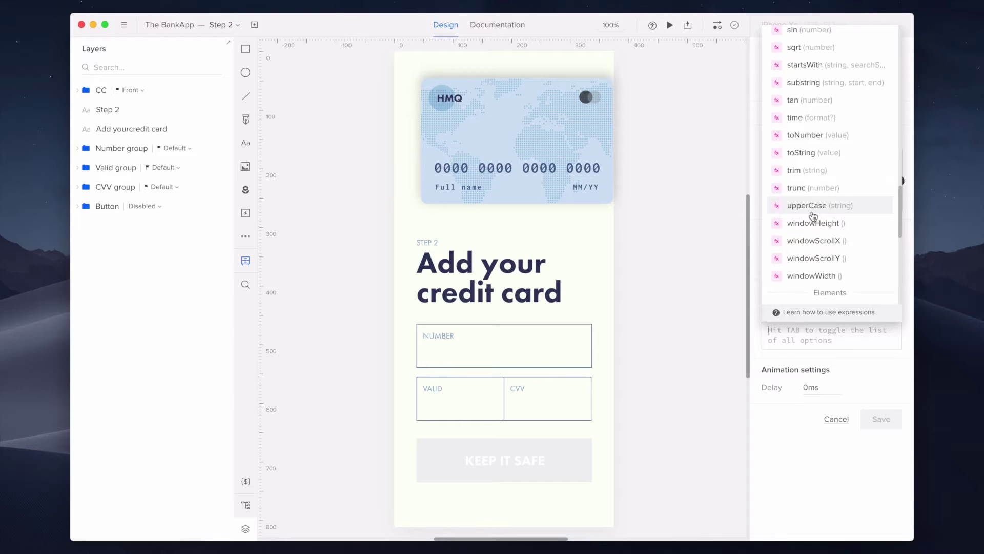
Enter upperCase($Name) as the expression and save the interaction.
click(846, 215)
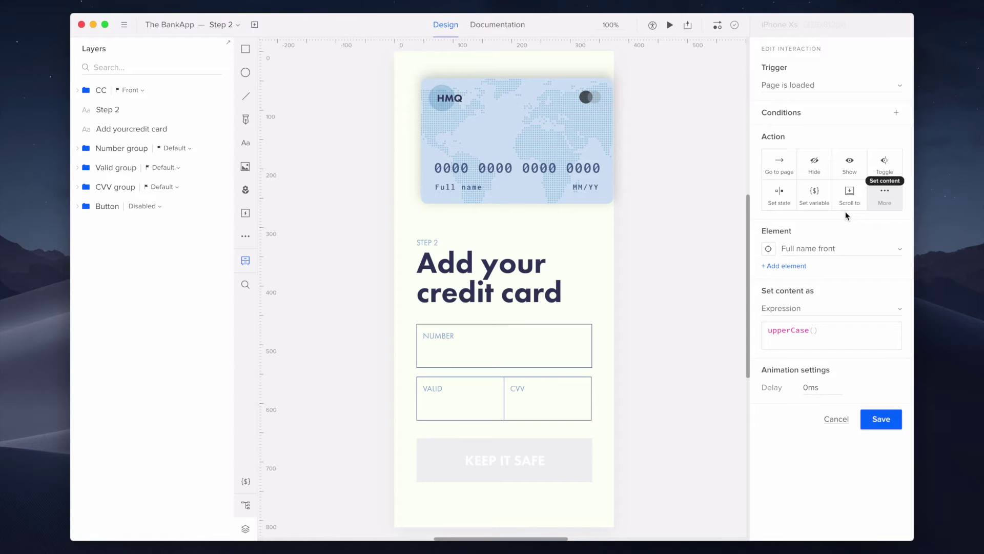
text($)
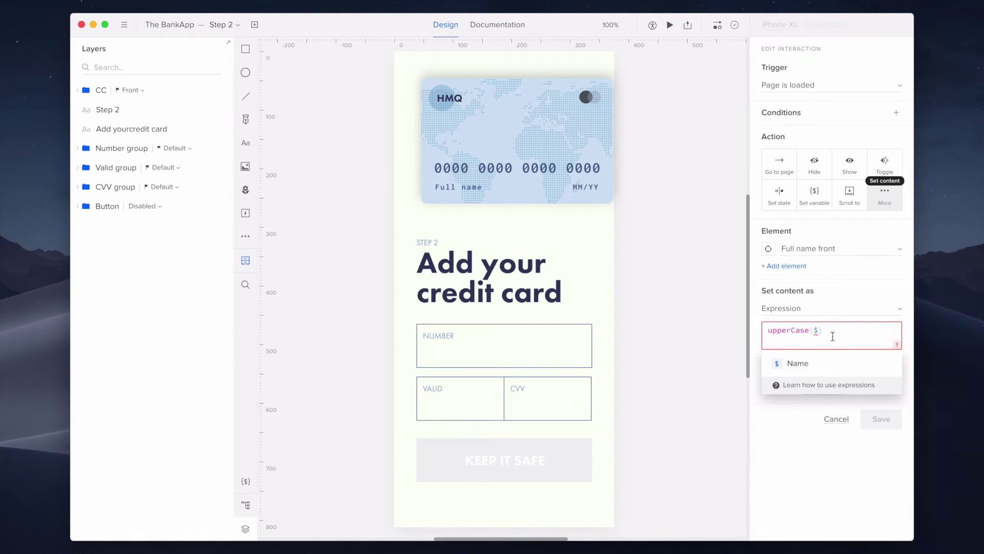
click(838, 363)
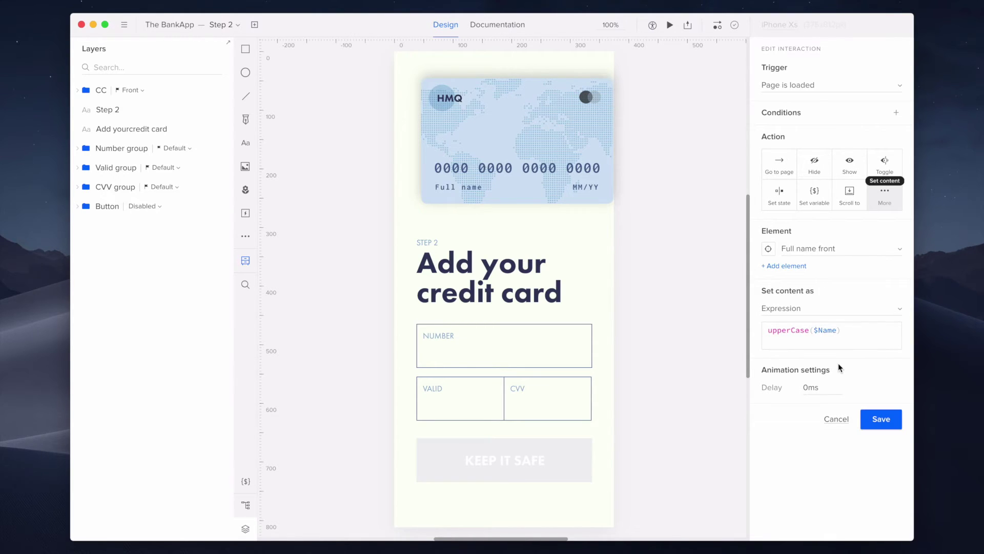
click(898, 429)
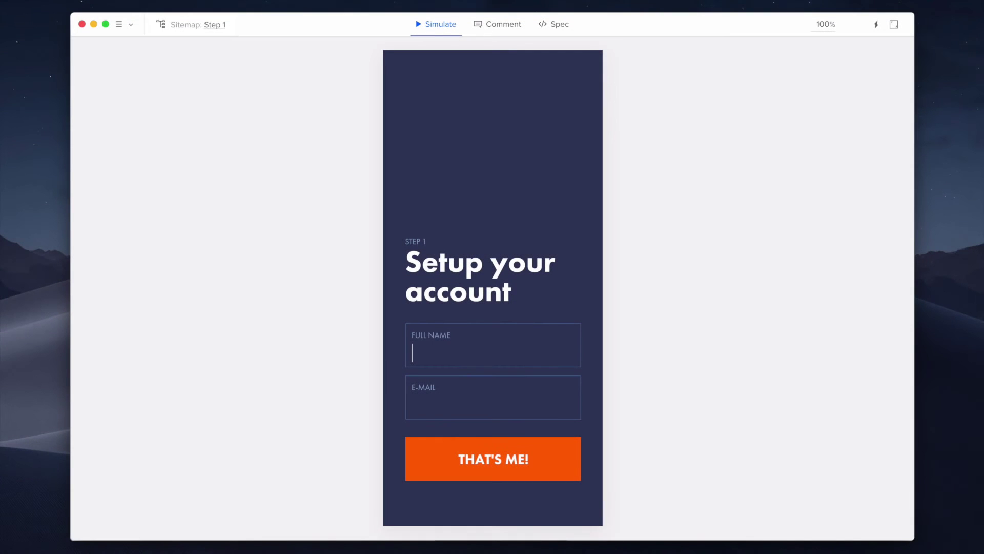
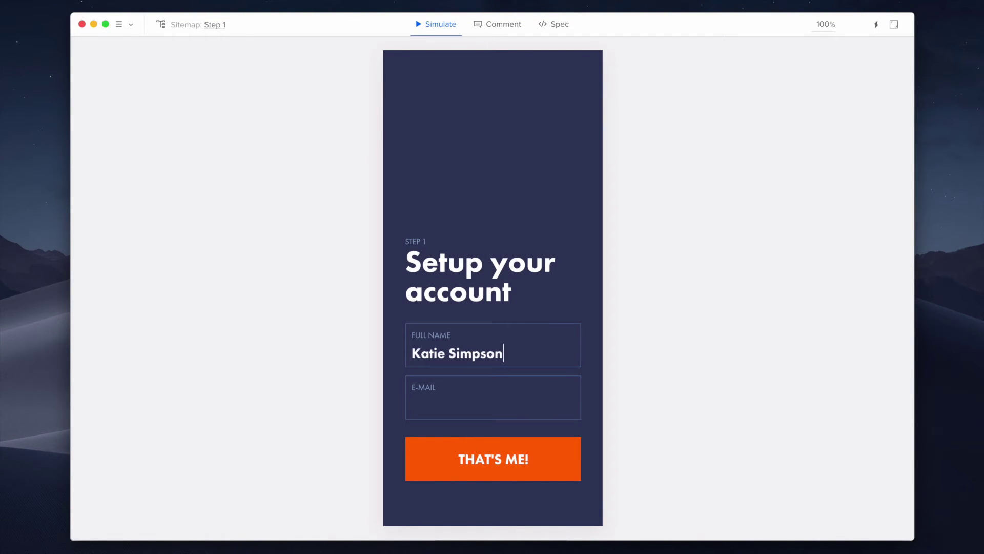
Fill Step 1 with a full name and e-mail address, then continue to Step 2's card.
click(413, 405)
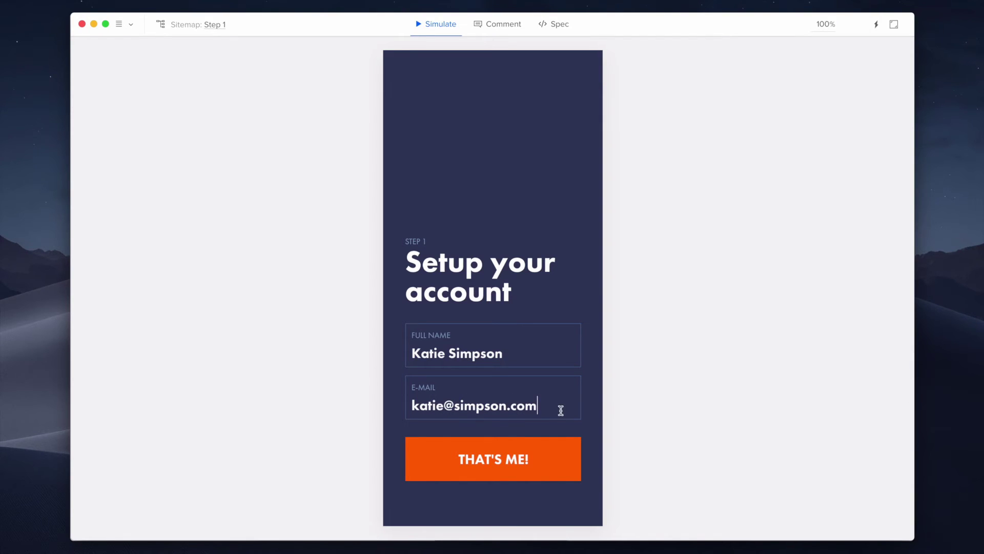
click(560, 455)
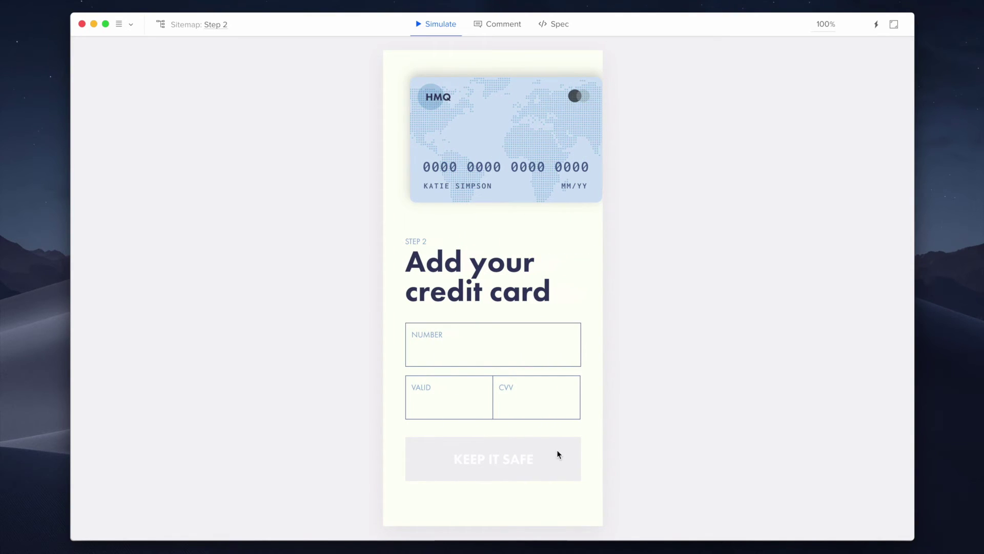